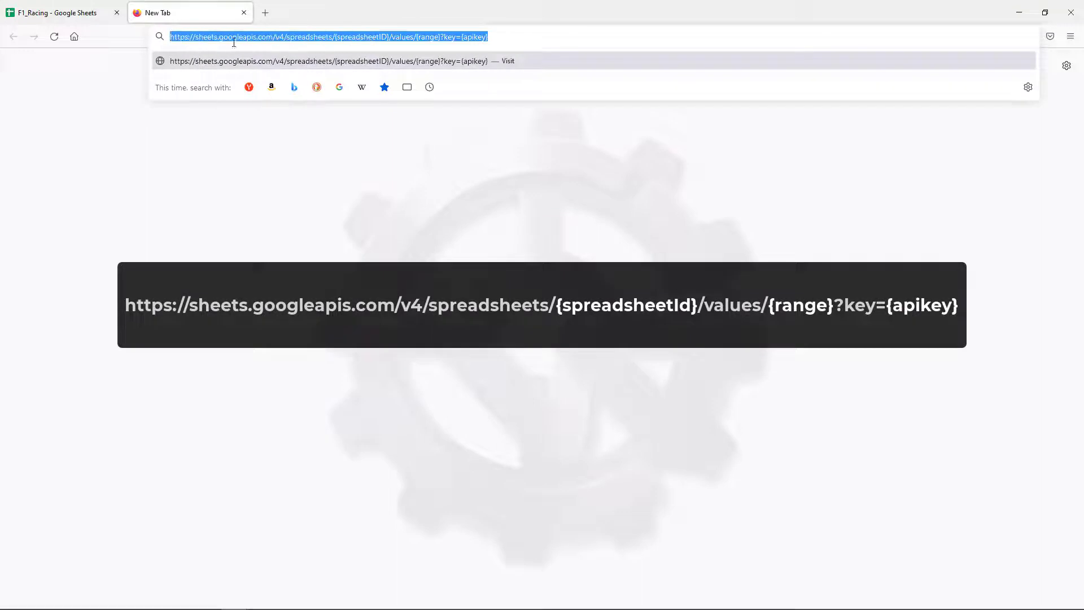
# - Highlight the {spreadsheetID} and {apikey} placeholders in the Sheets API URL, then start a new tab
pyautogui.click(338, 39)
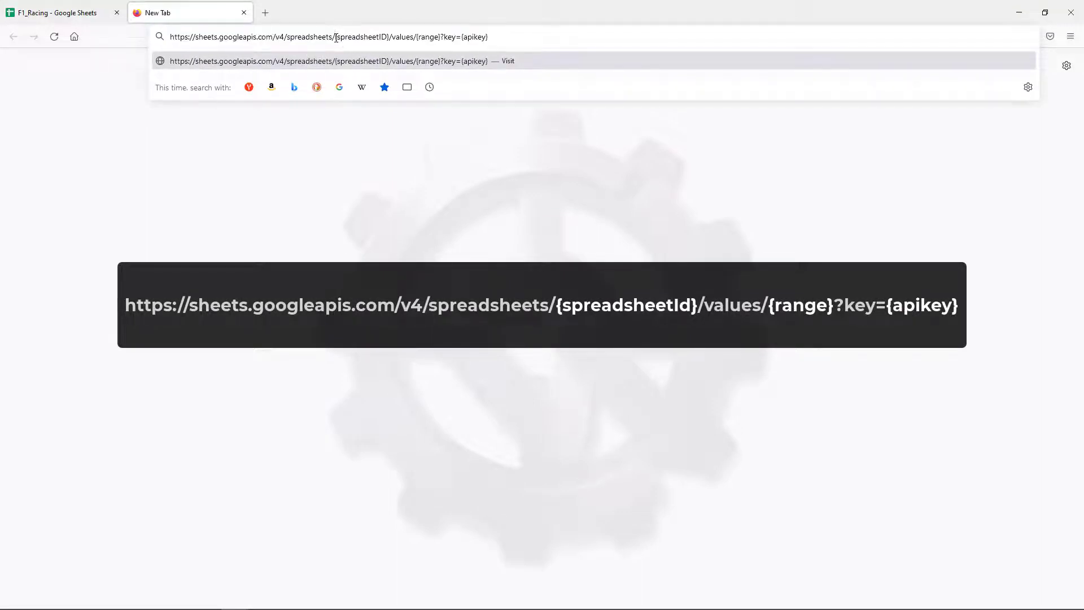
pyautogui.moveTo(337, 39); pyautogui.dragTo(442, 39)
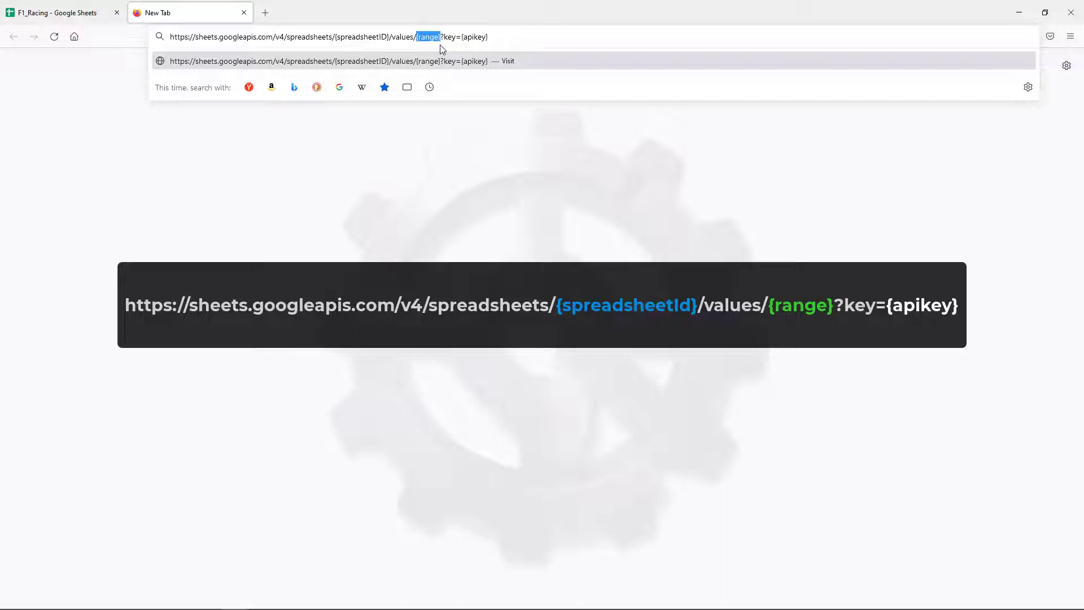
pyautogui.moveTo(461, 37); pyautogui.dragTo(483, 52)
pyautogui.click(463, 37)
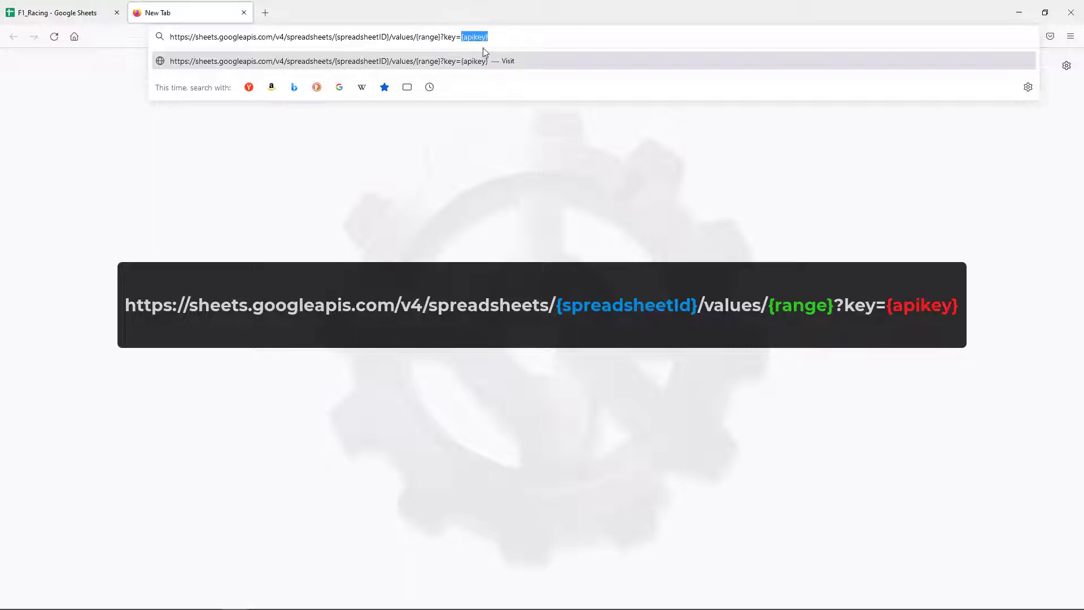
pyautogui.click(265, 13)
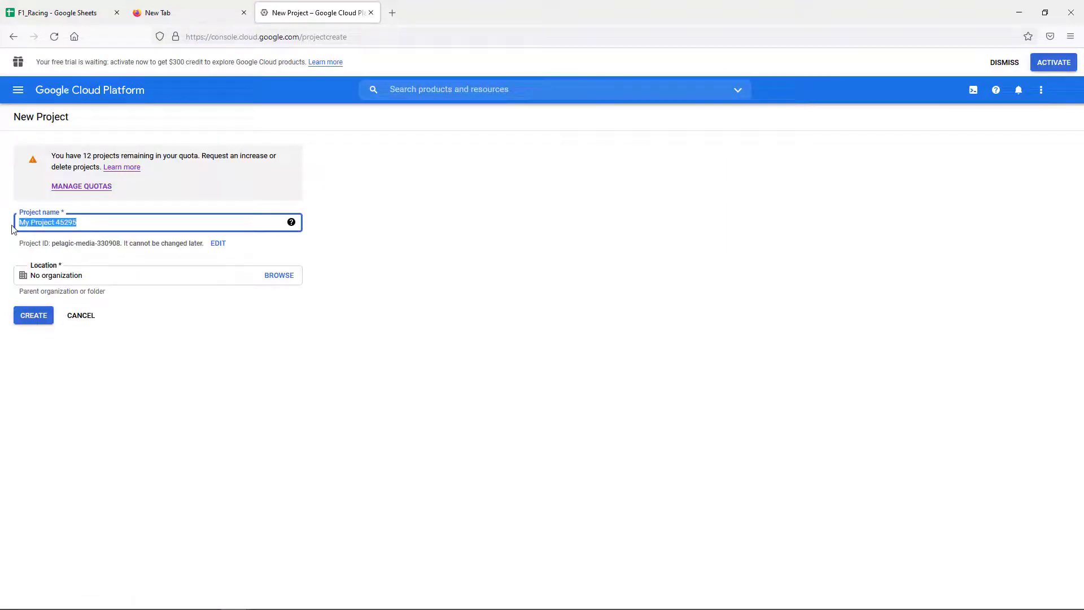
# - Name the new Google Cloud project CWSheets and create it
pyautogui.write('CWSheets')
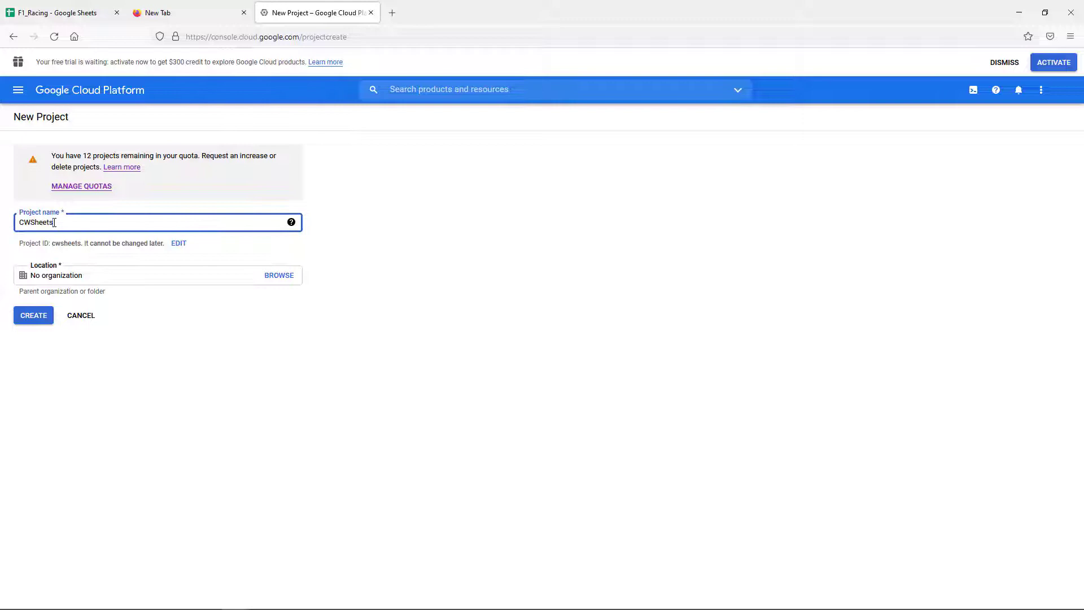
pyautogui.click(34, 318)
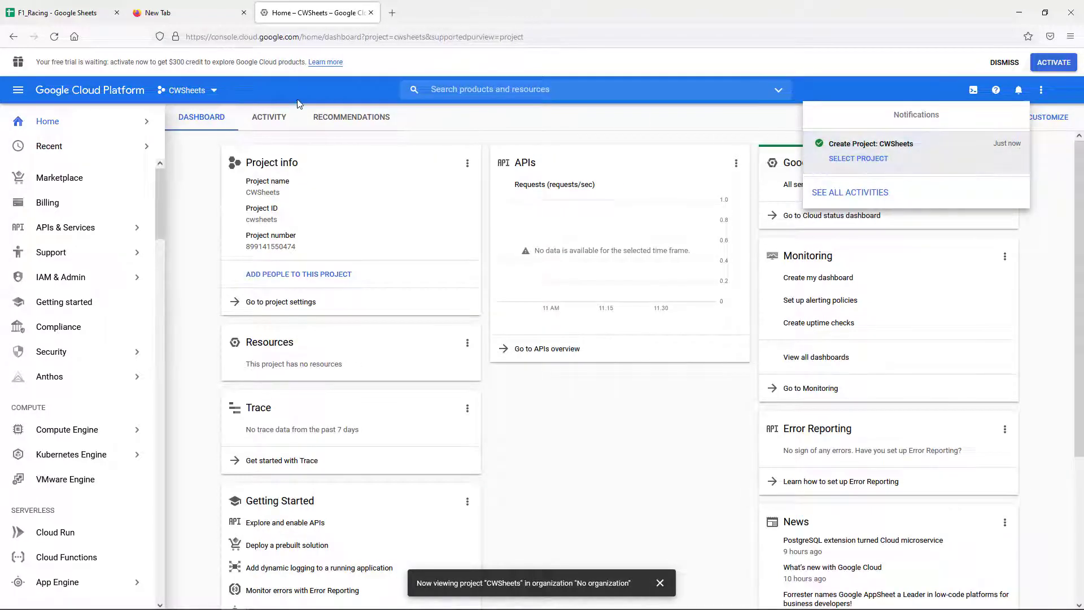
# - Find the Google Sheets API by searching 'sheets' and enable it for CWSheets
pyautogui.click(507, 94)
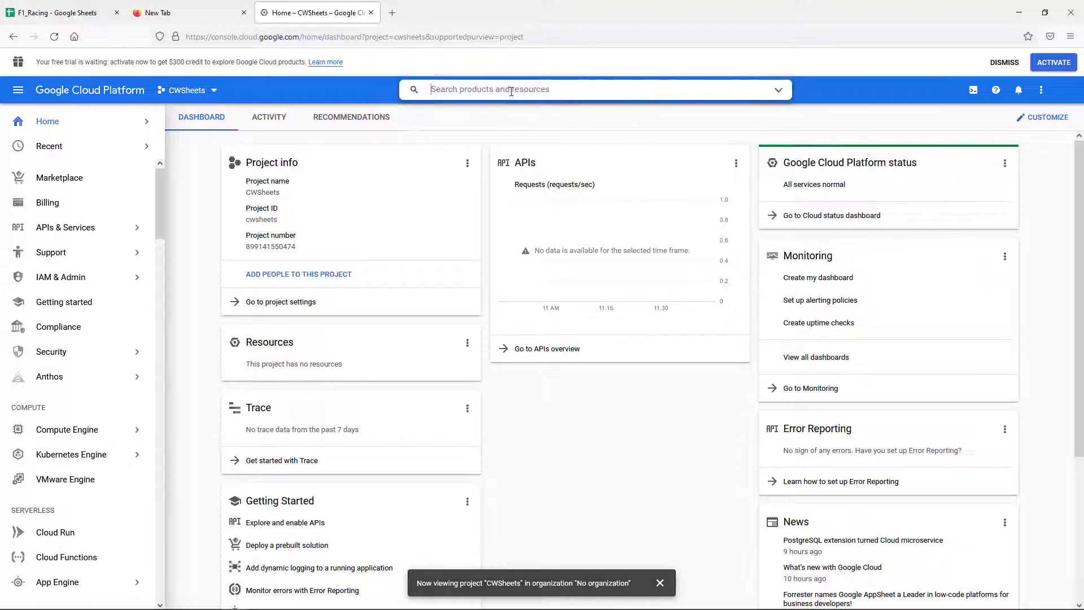
pyautogui.write('sheets')
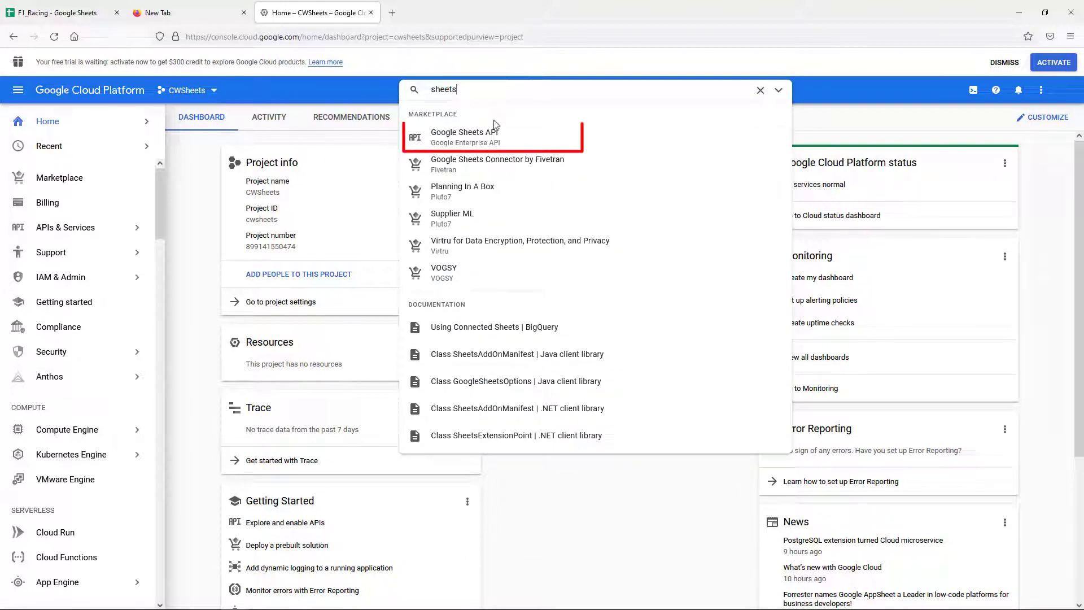
pyautogui.click(457, 141)
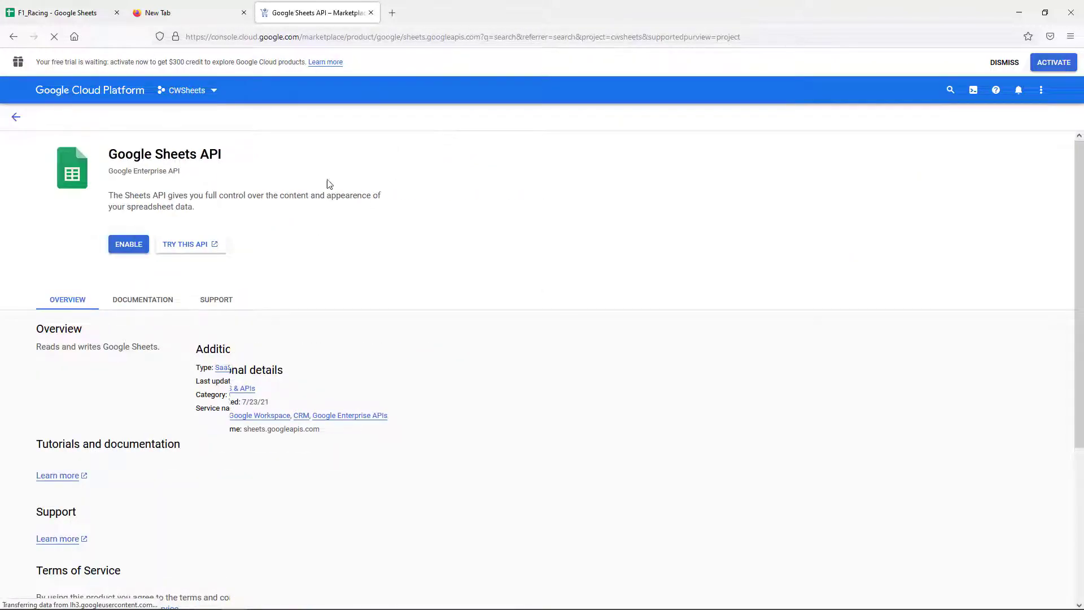
pyautogui.click(128, 249)
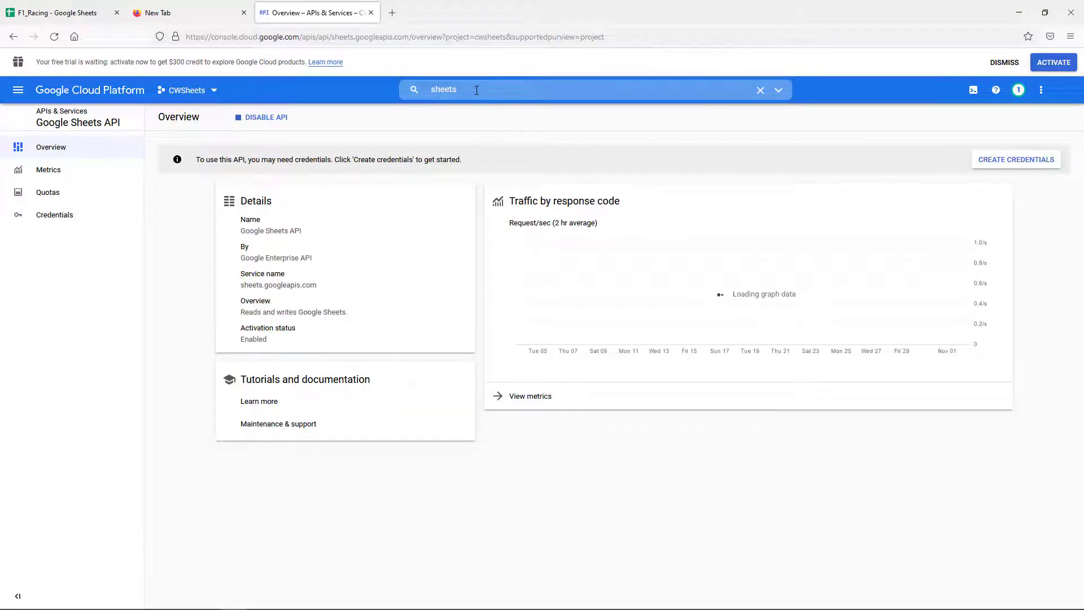
# - Create an API key on the Credentials page, copy it, and return to the URL template tab
pyautogui.click(477, 90)
pyautogui.write('c')
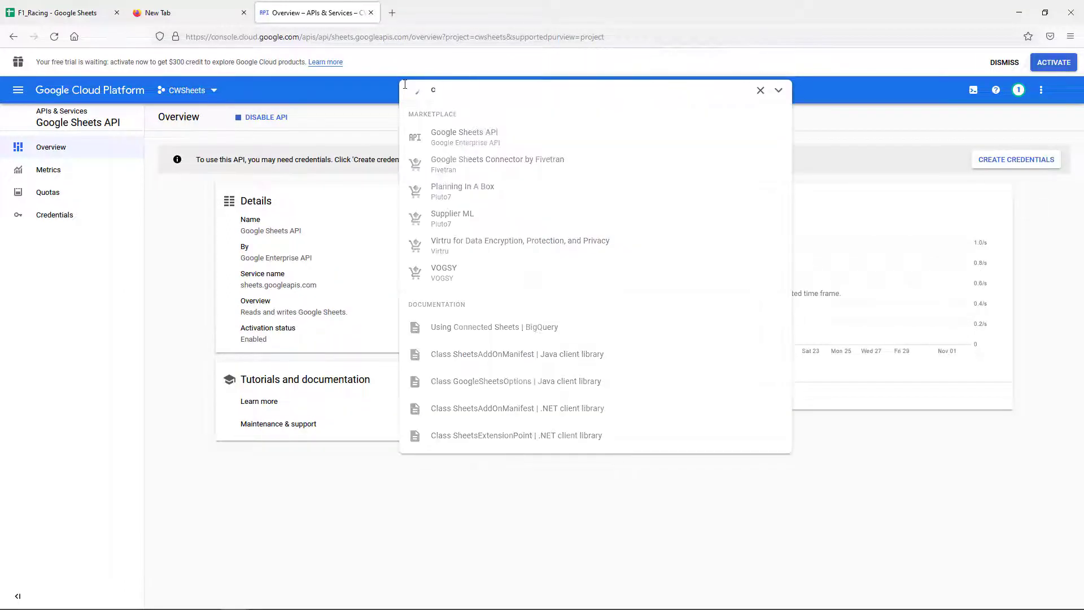
pyautogui.write('redential')
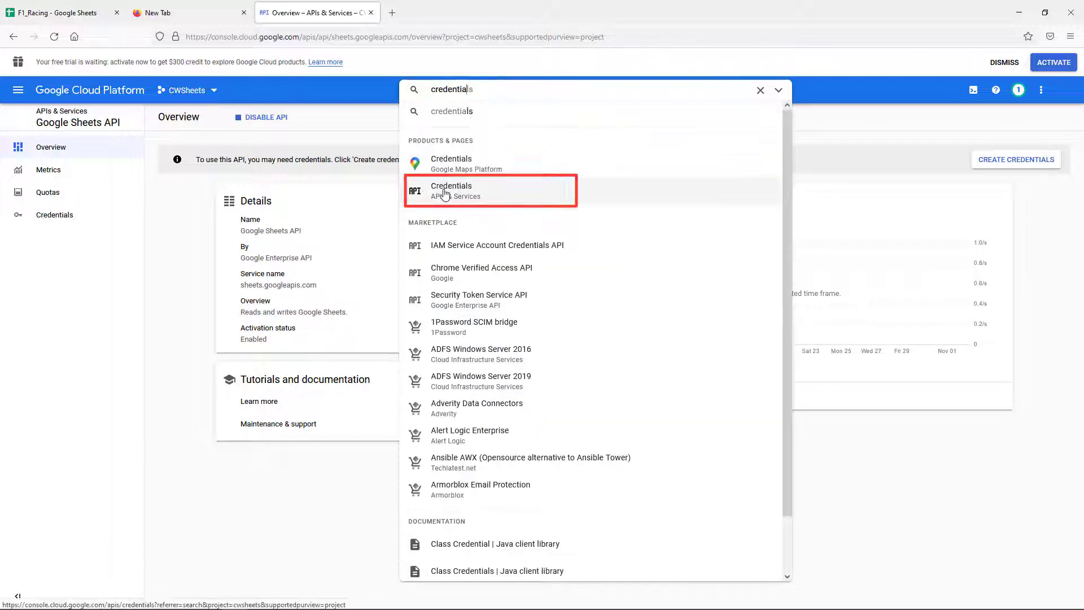
pyautogui.click(445, 194)
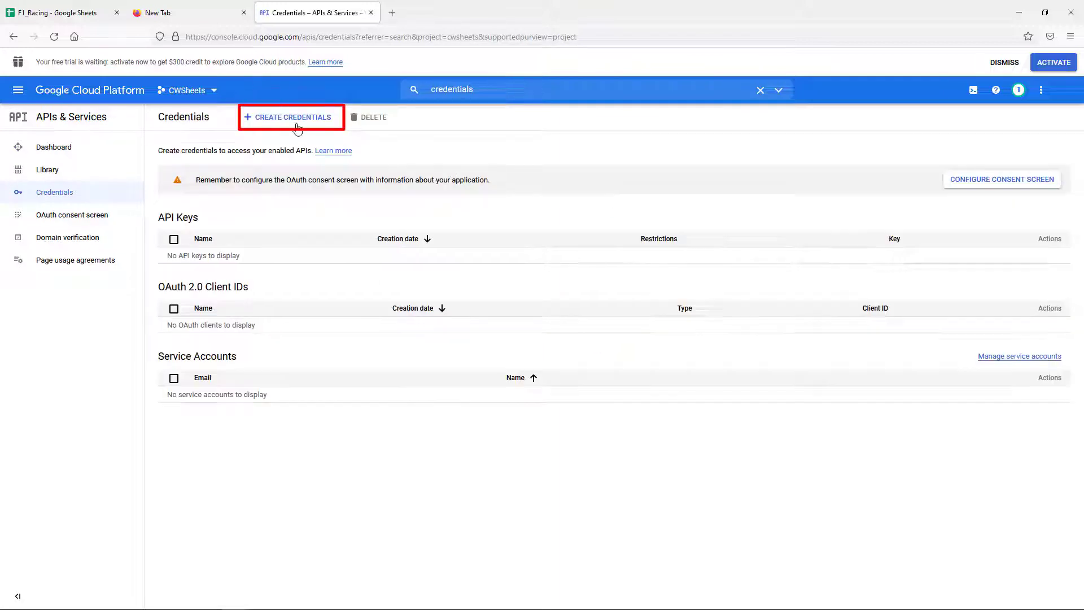
pyautogui.click(294, 118)
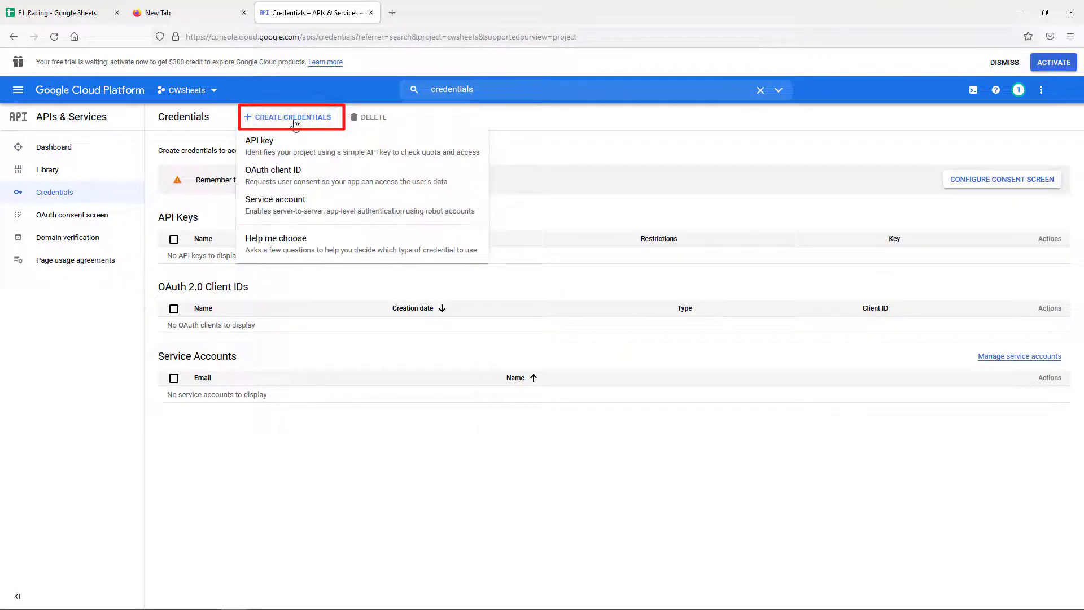
pyautogui.click(261, 145)
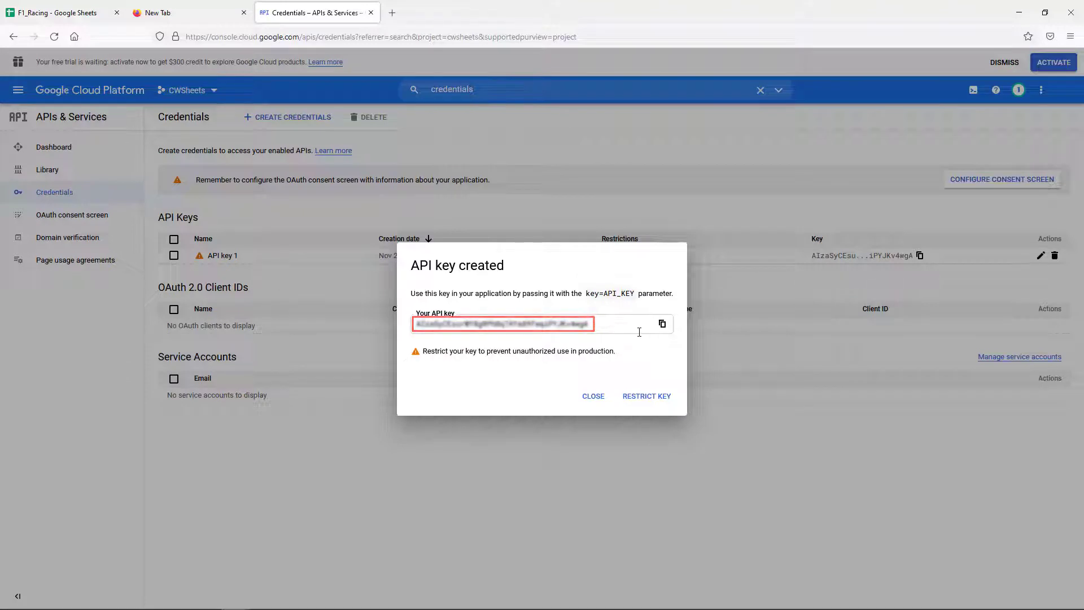
pyautogui.click(663, 326)
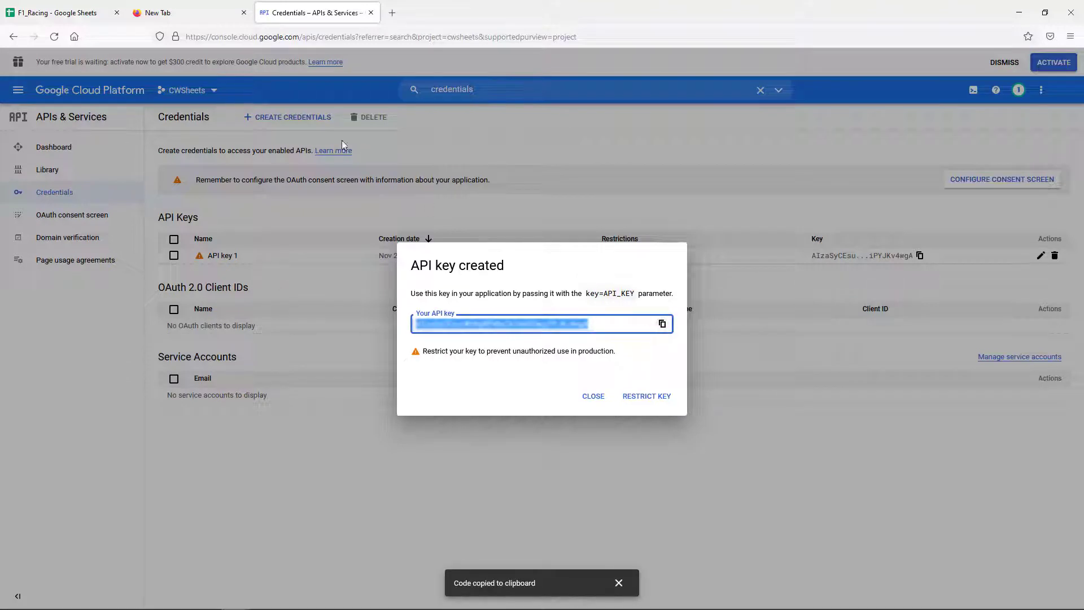
pyautogui.click(190, 17)
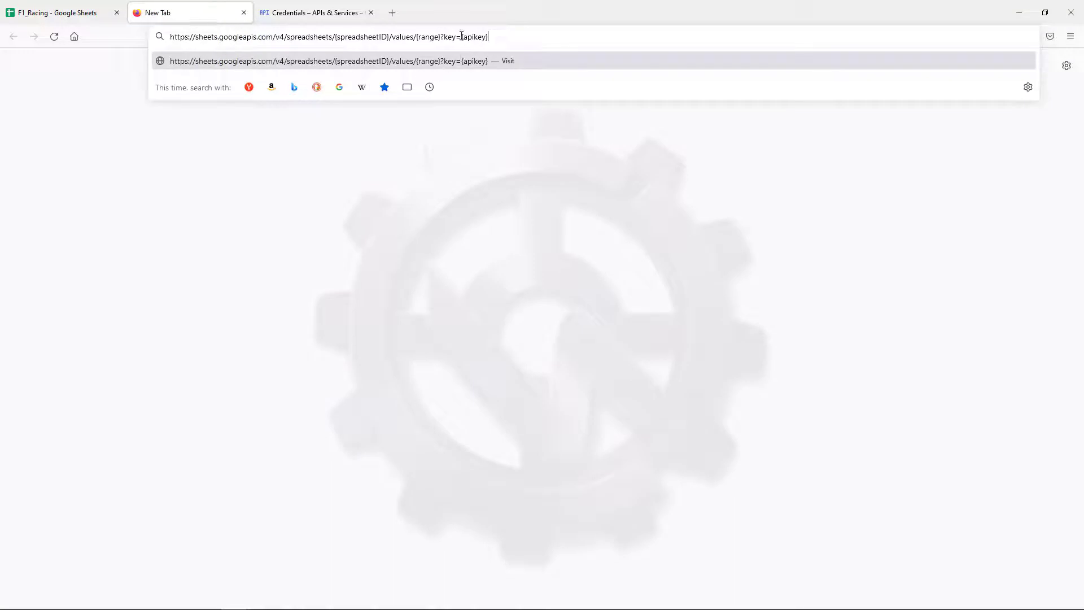
# - Paste the copied API key over {apikey} in the address bar
pyautogui.rightClick(479, 38)
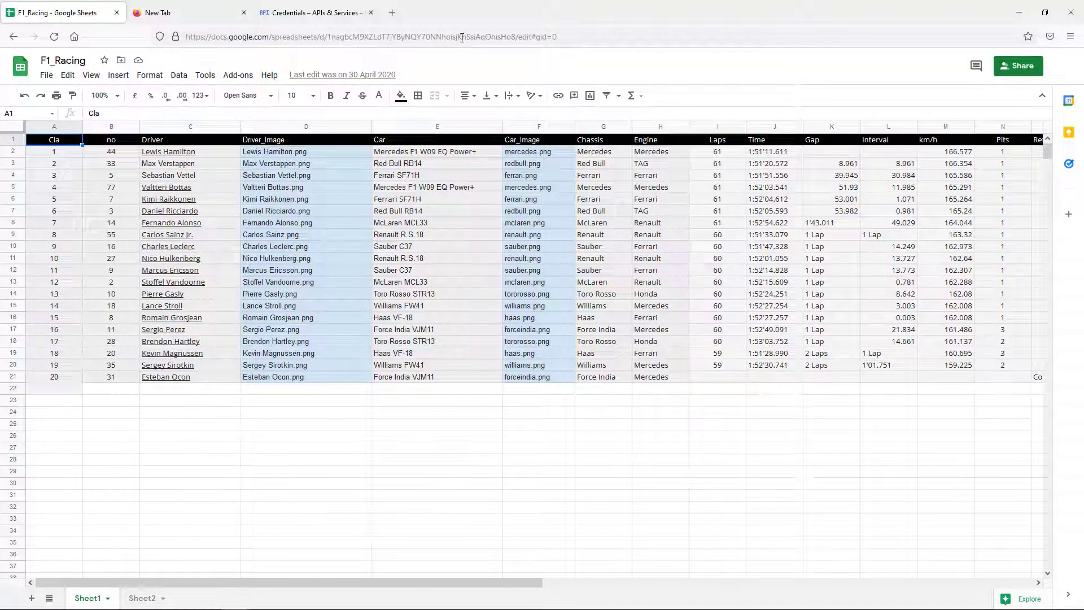
# - Make F1_Racing viewable by anyone with the link through its sharing settings
pyautogui.click(329, 36)
pyautogui.moveTo(328, 36); pyautogui.dragTo(512, 38)
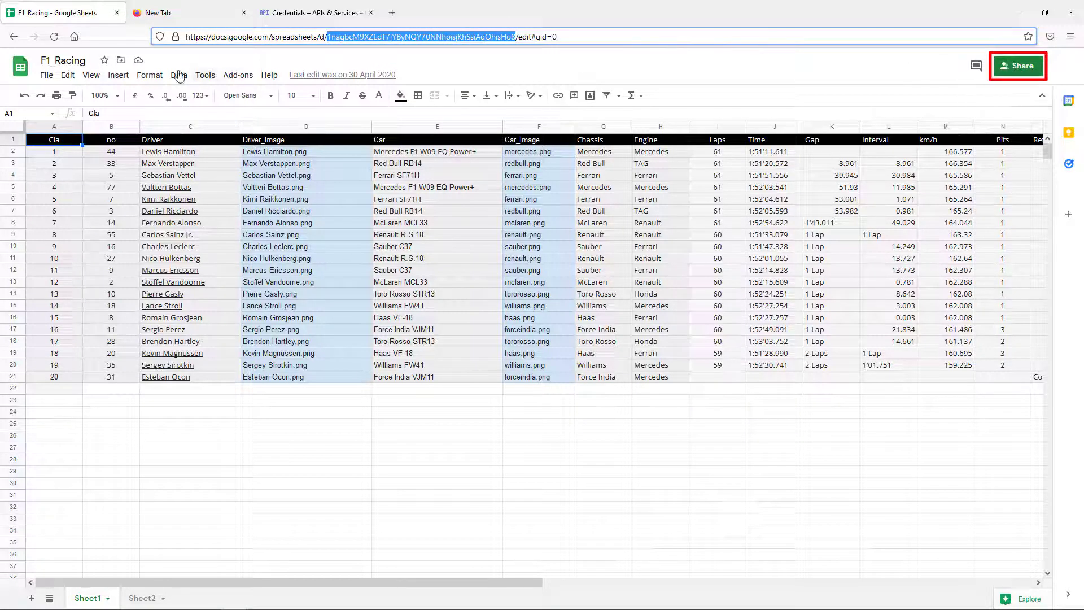
pyautogui.click(45, 77)
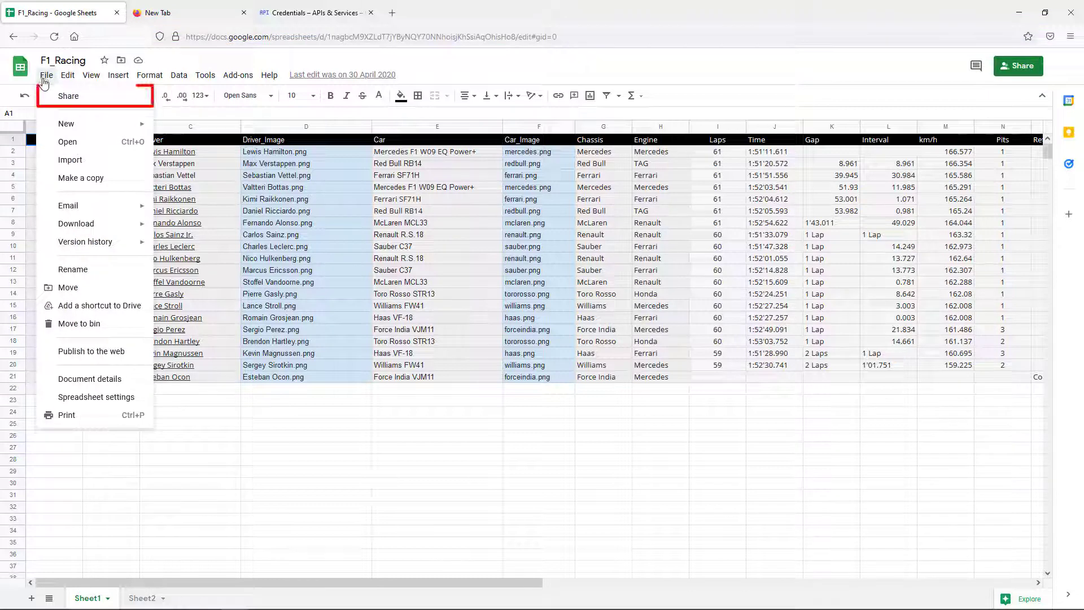
pyautogui.click(96, 101)
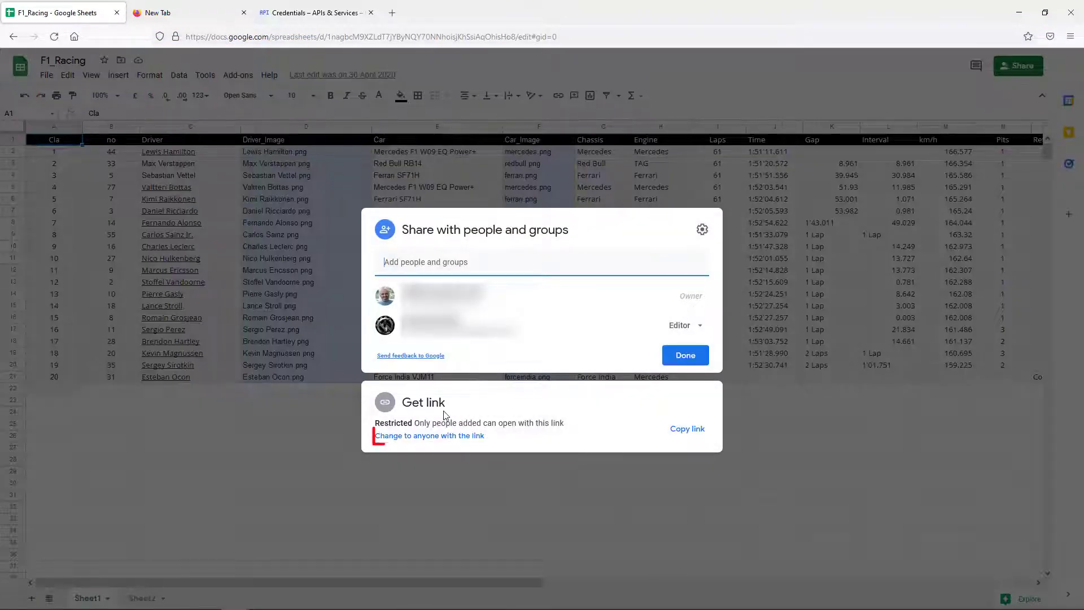
pyautogui.click(469, 442)
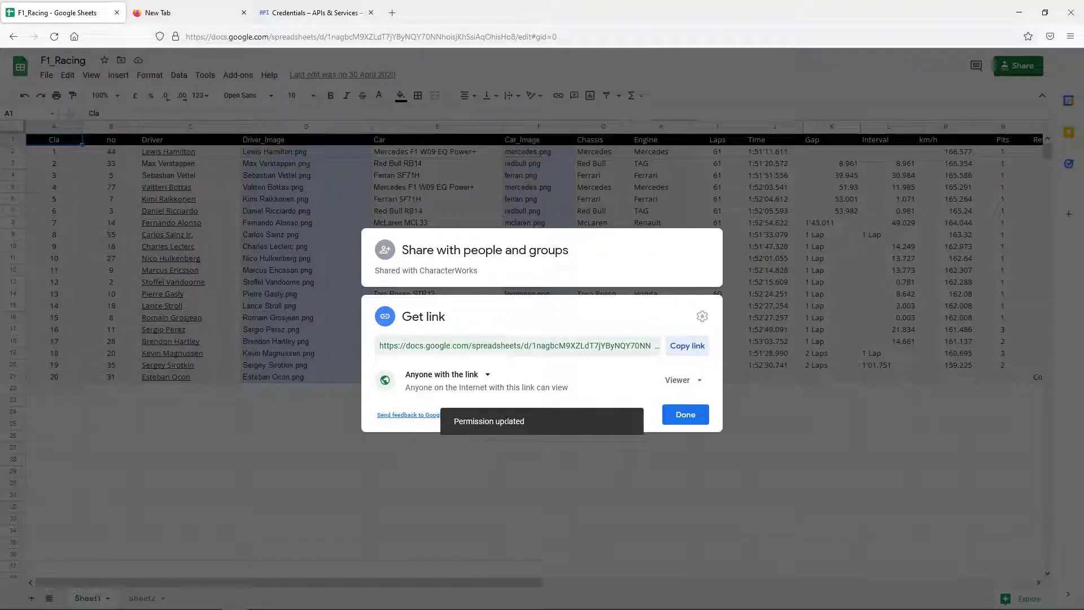
# - Select the spreadsheet ID within the sharing link and copy it
pyautogui.click(578, 345)
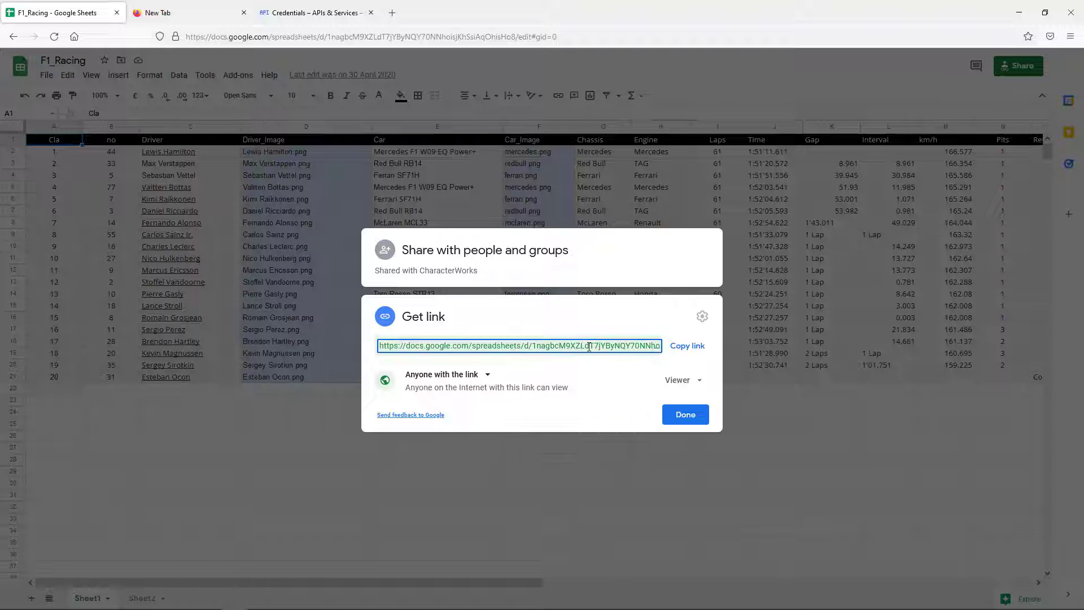
pyautogui.moveTo(590, 345)
pyautogui.mouseDown()
pyautogui.moveTo(658, 346)
pyautogui.moveTo(451, 347)
pyautogui.mouseUp()
pyautogui.click(640, 346)
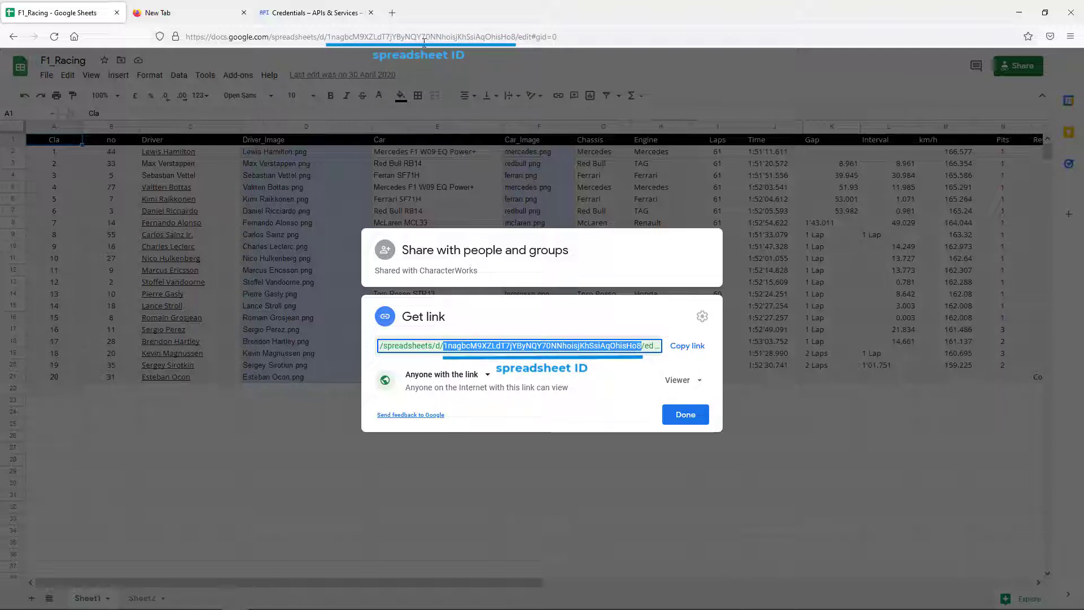
pyautogui.rightClick(554, 345)
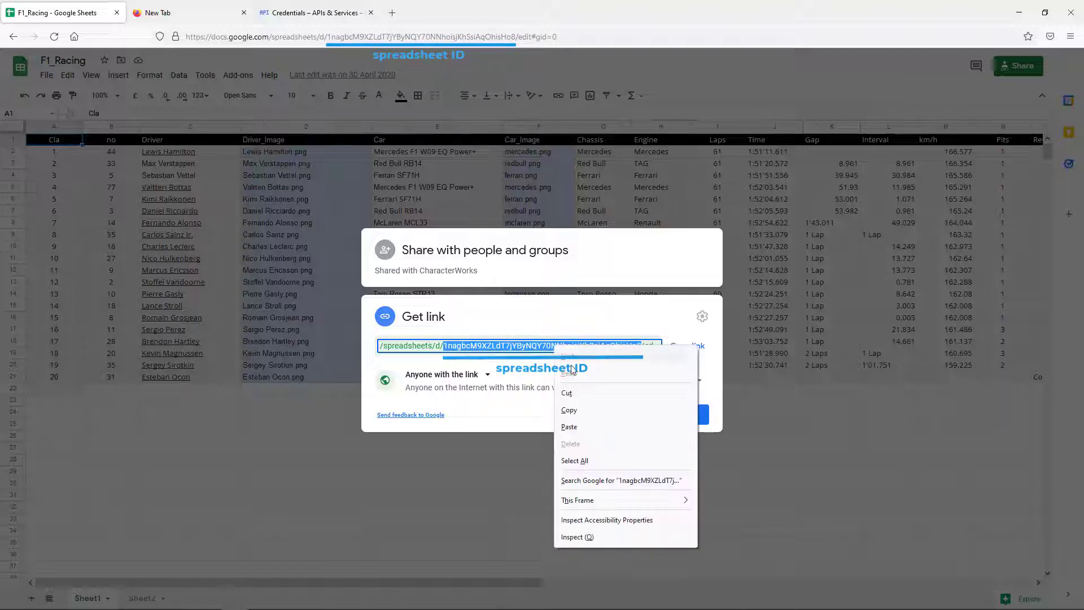
pyautogui.click(574, 411)
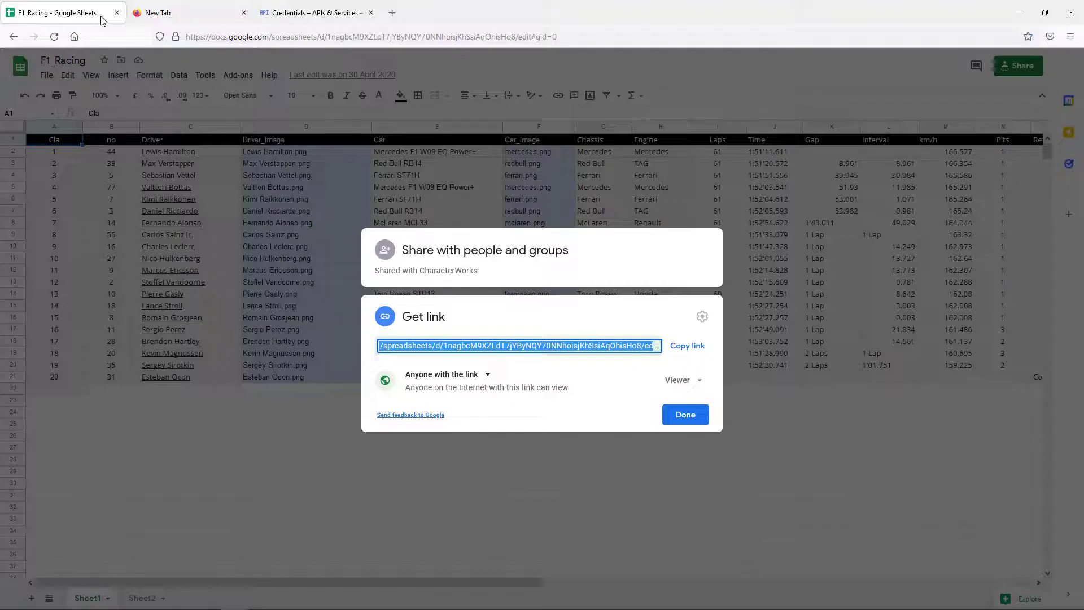
# - Close the sharing dialog, select the results table A1:P21, and copy the range reference A1:P21
pyautogui.click(682, 415)
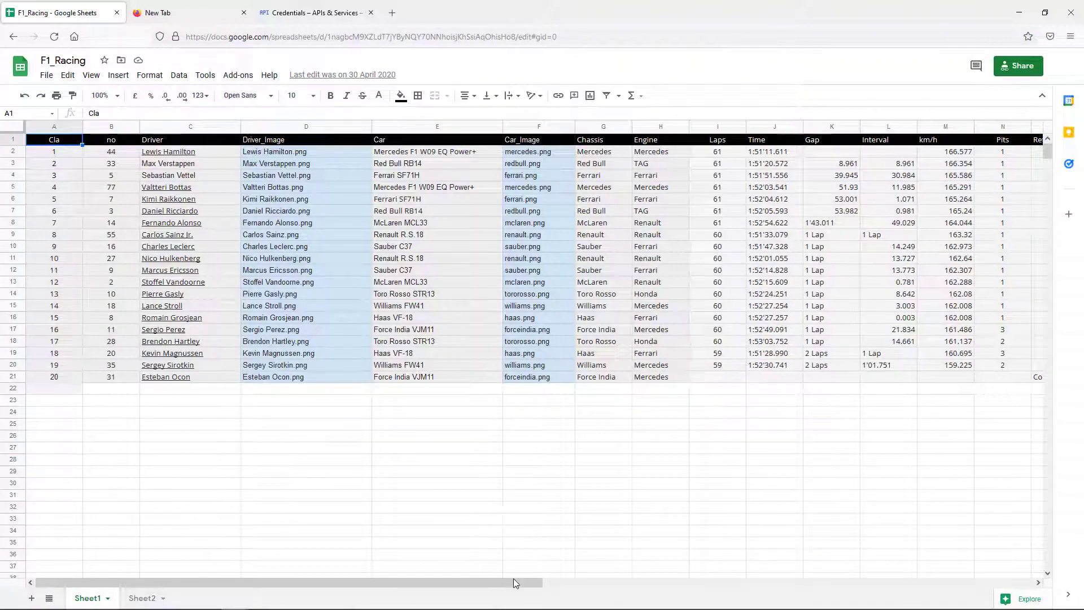
pyautogui.moveTo(513, 583); pyautogui.dragTo(642, 583)
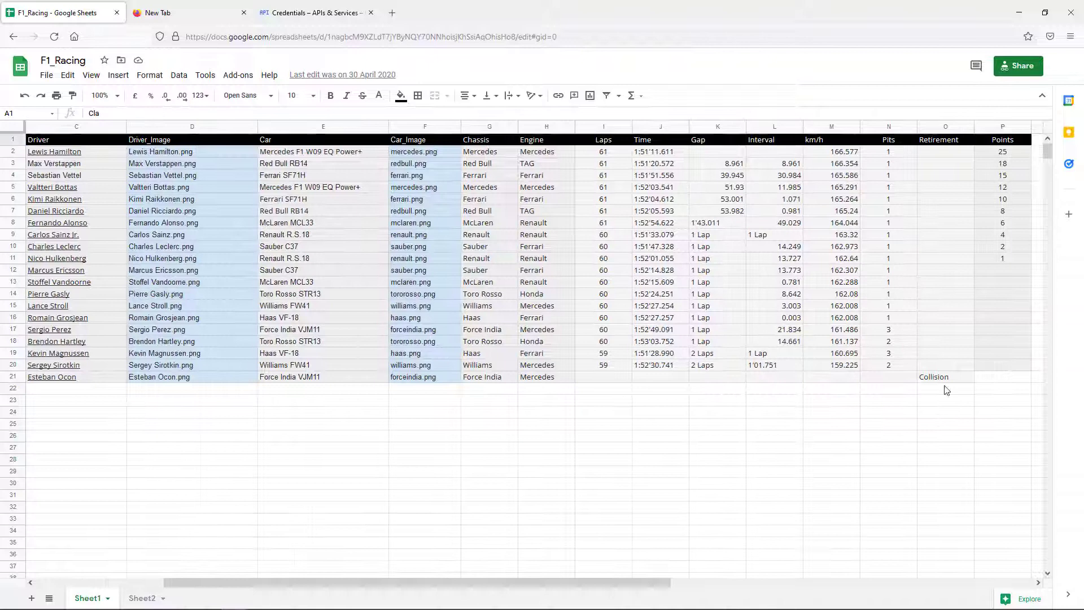
pyautogui.click(999, 379)
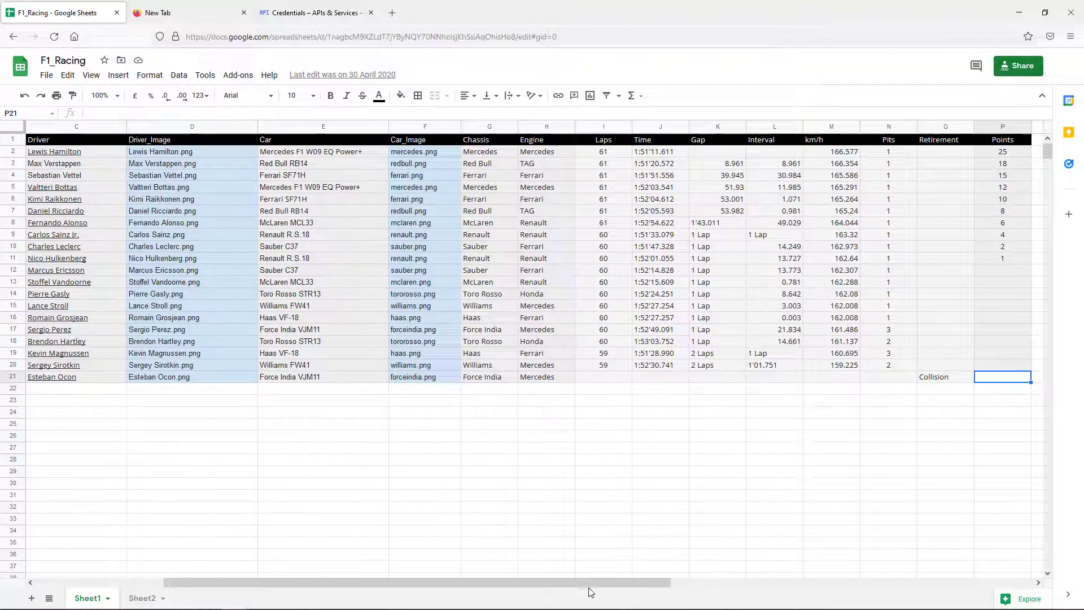
pyautogui.moveTo(589, 585); pyautogui.dragTo(303, 535)
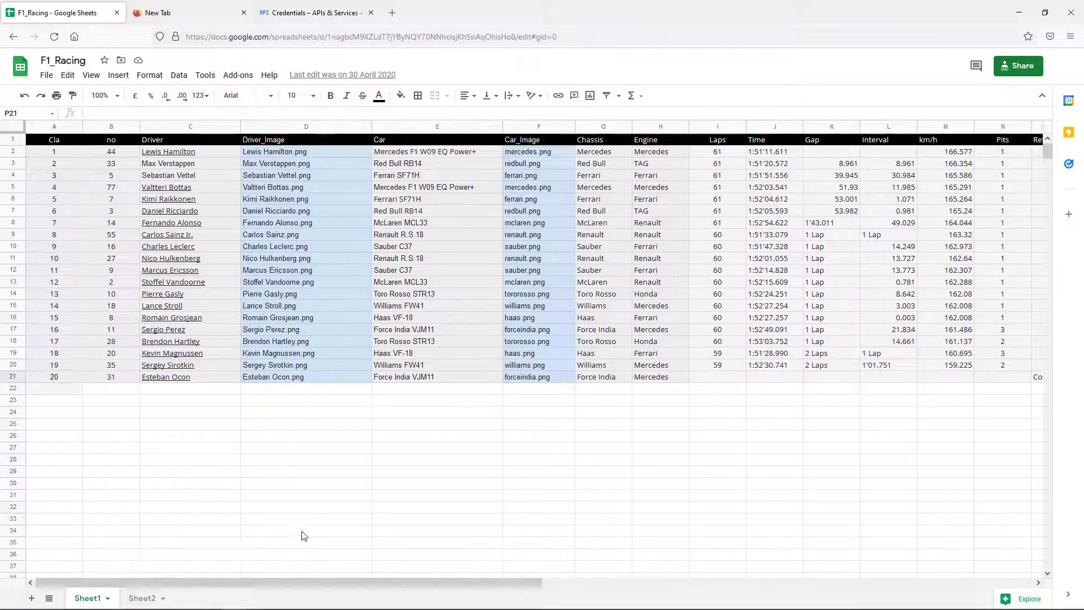
pyautogui.keyDown('shift'); pyautogui.click(53, 139); pyautogui.keyUp('shift')
pyautogui.click(21, 113)
pyautogui.rightClick(23, 113)
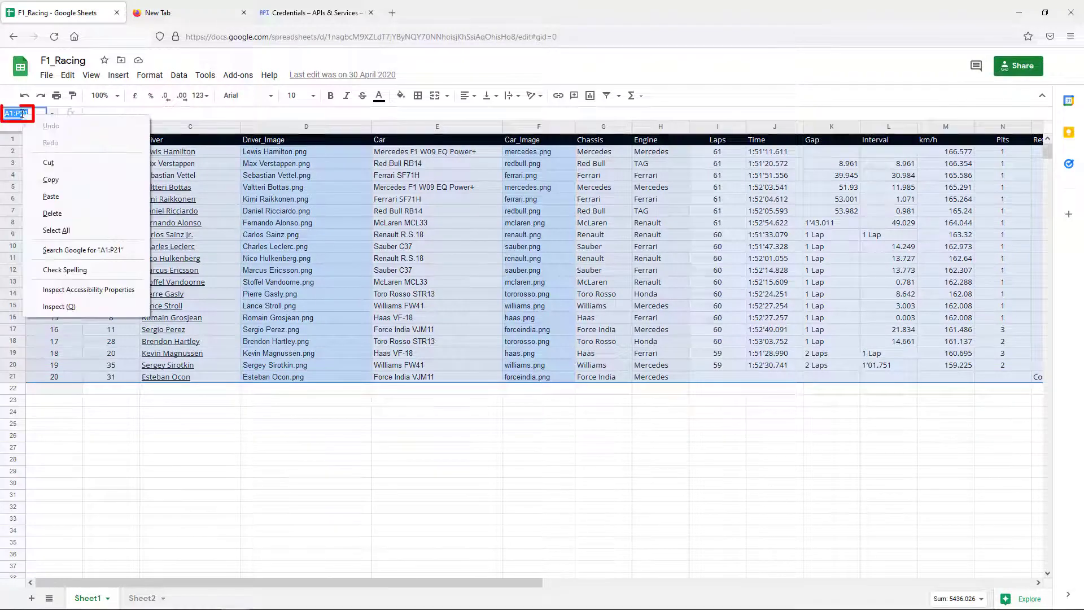
pyautogui.click(51, 179)
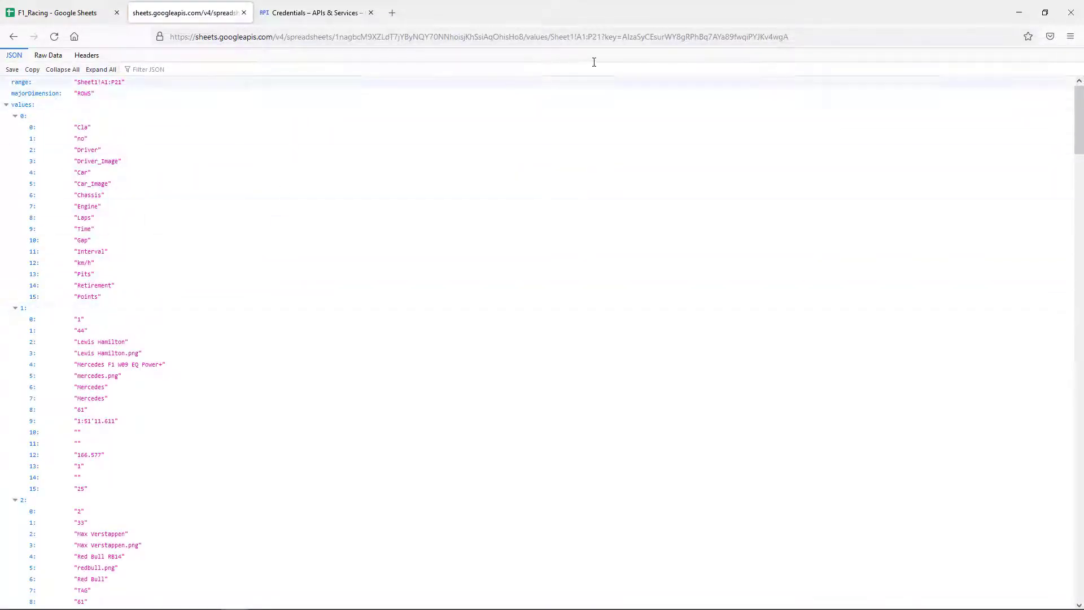
# - Copy the sheets.googleapis.com v4 values request URL for Sheet1!A1:P21 from the address bar
pyautogui.rightClick(730, 39)
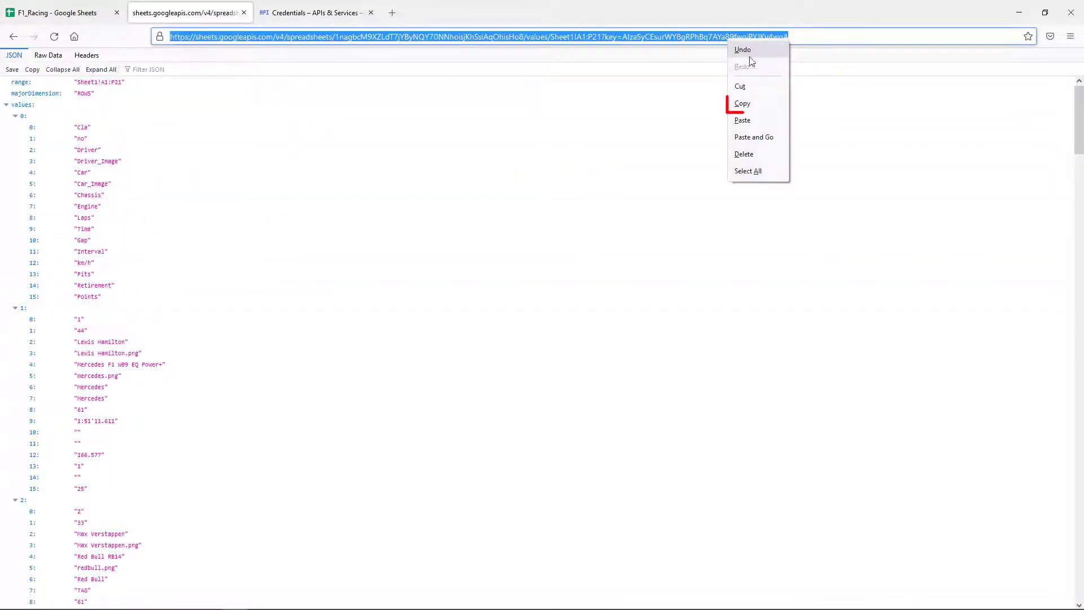
pyautogui.click(757, 106)
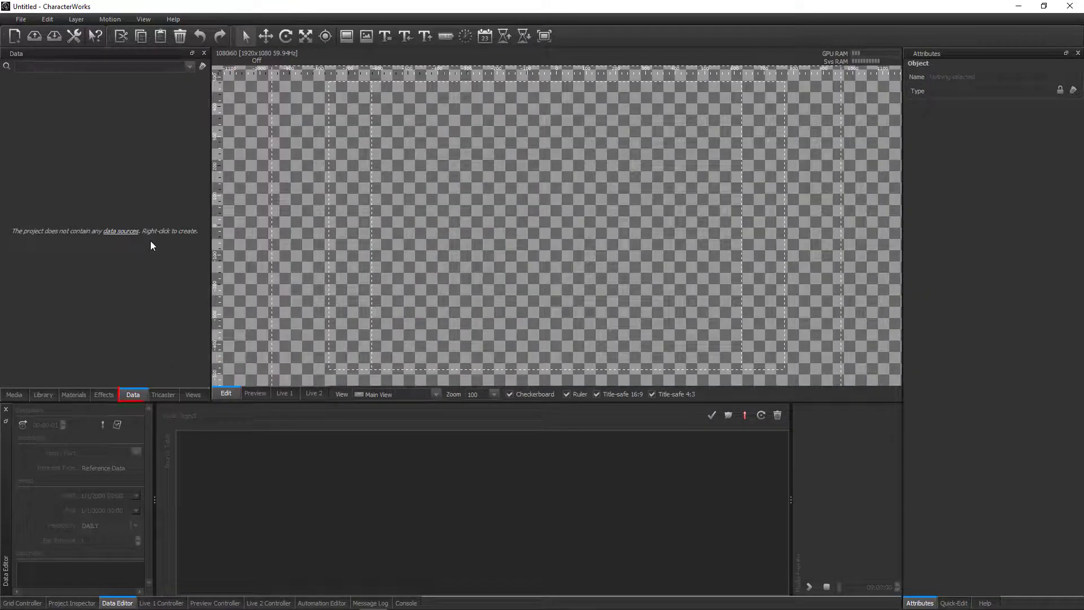
# - Add a new XML/JSON data source and name it Google Sheets
pyautogui.rightClick(101, 162)
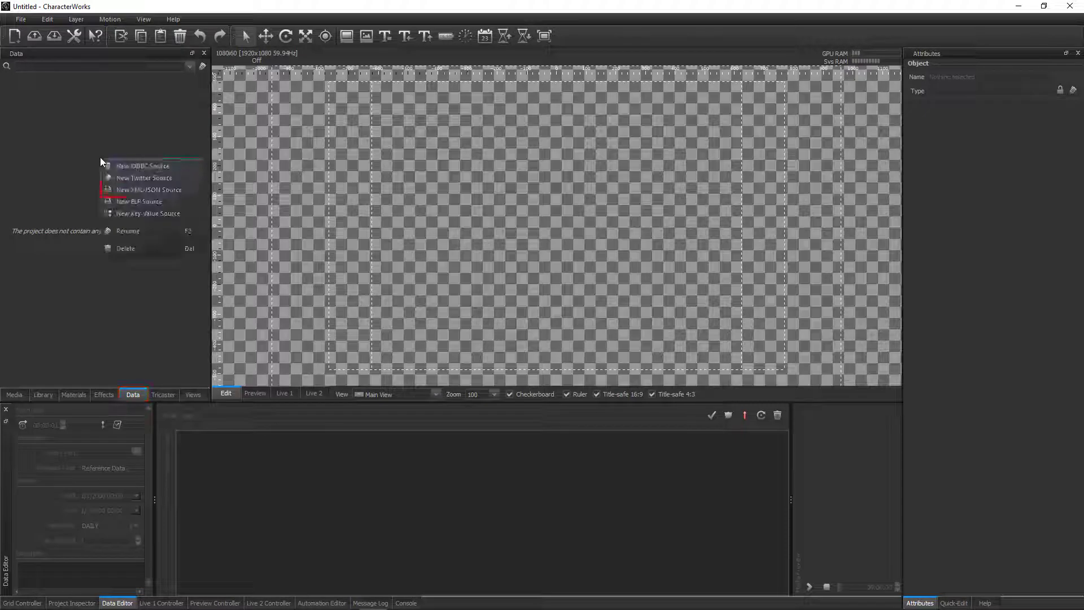
pyautogui.click(136, 190)
pyautogui.doubleClick(97, 98)
pyautogui.write('Google Shee')
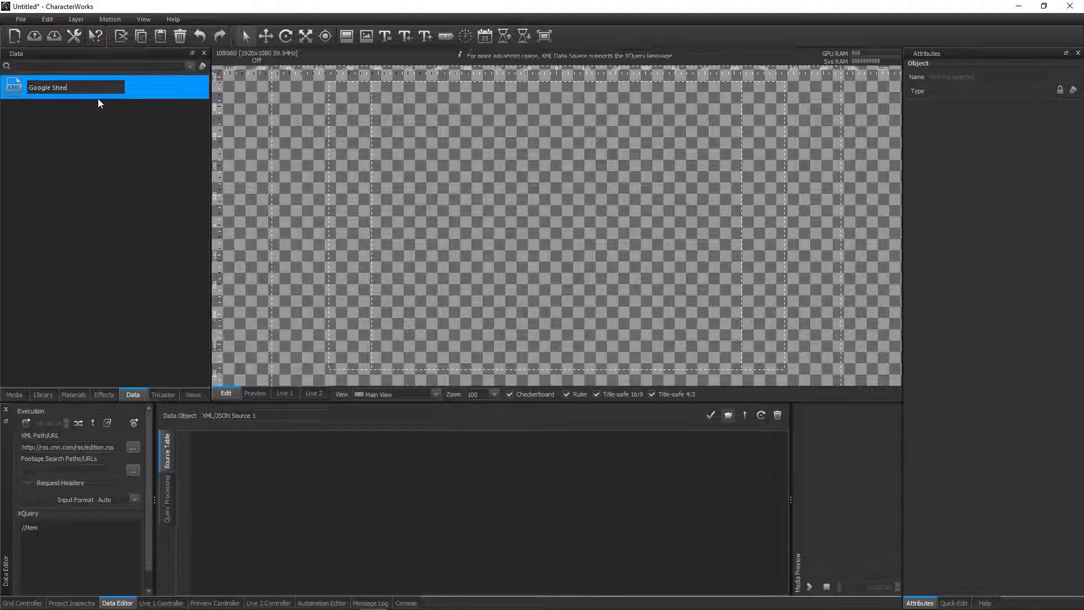
pyautogui.write('ts')
pyautogui.press('Return')
# - Paste the Sheets API URL over the old feed and set XQuery to cw:parse_google_sheet(//root)
pyautogui.moveTo(155, 427); pyautogui.dragTo(203, 307)
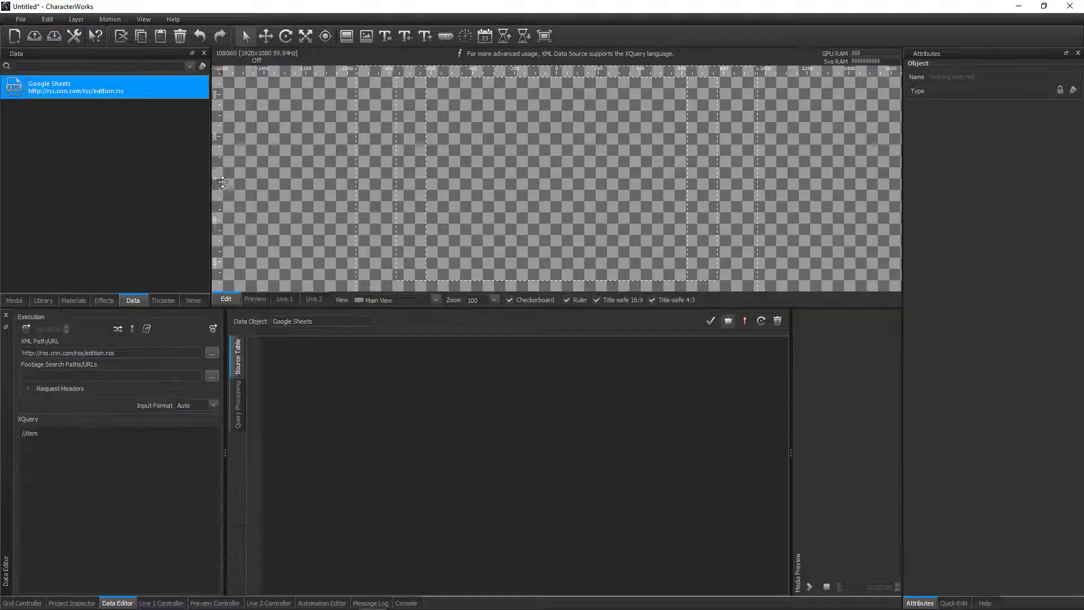
pyautogui.moveTo(116, 352); pyautogui.dragTo(21, 353)
pyautogui.rightClick(62, 354)
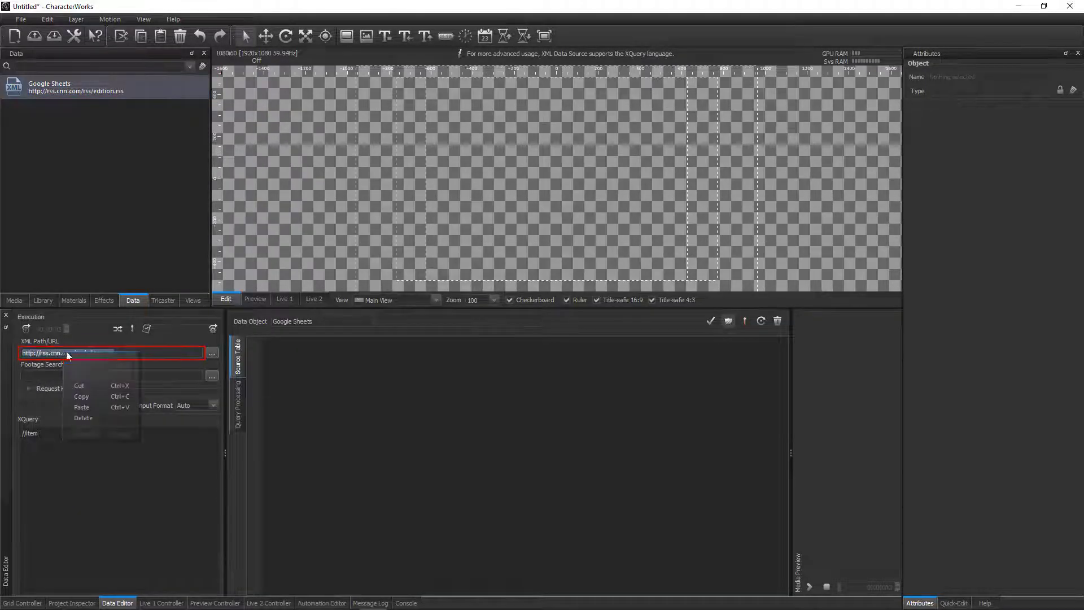
pyautogui.click(93, 406)
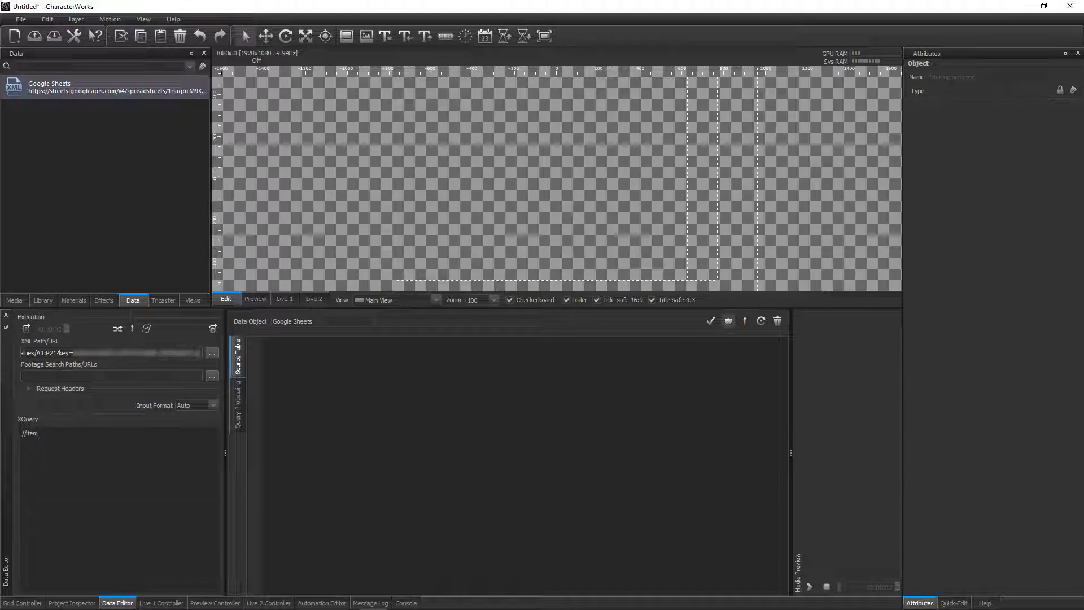
pyautogui.click(135, 487)
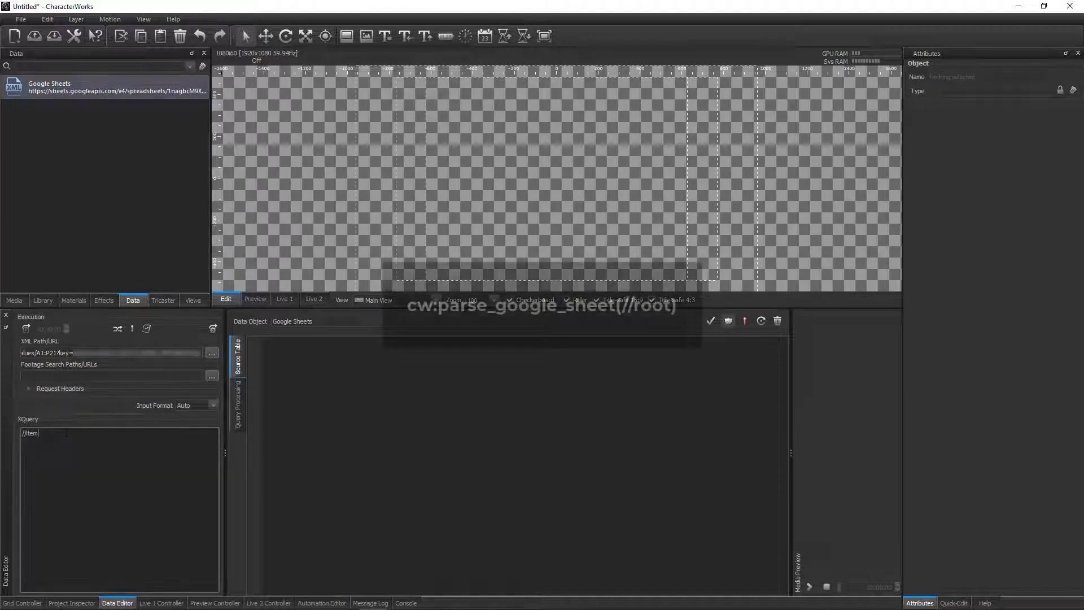
pyautogui.hotkey('ctrl', 'a')
pyautogui.write('cw:parse_google')
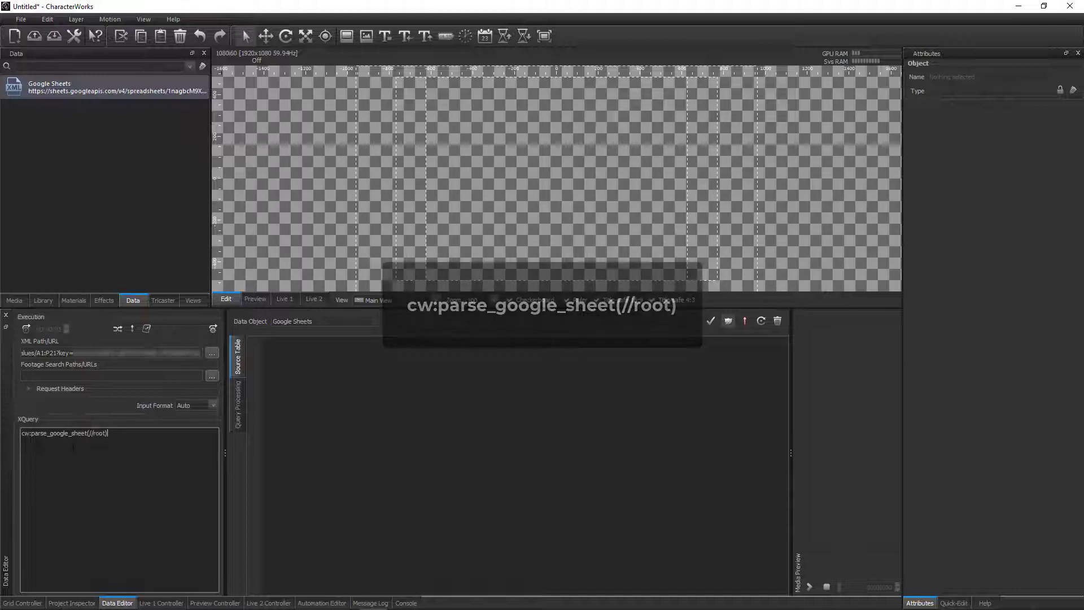
# - Set the footage search path to images/projects/formula/drivers and execute the XML query
pyautogui.click(210, 378)
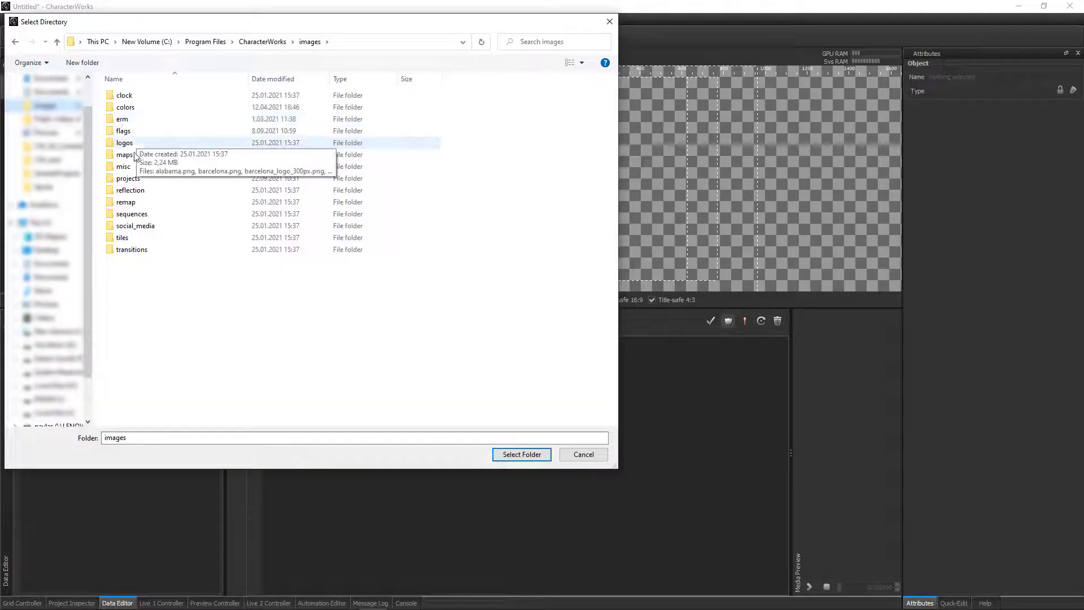
pyautogui.doubleClick(135, 179)
pyautogui.doubleClick(139, 202)
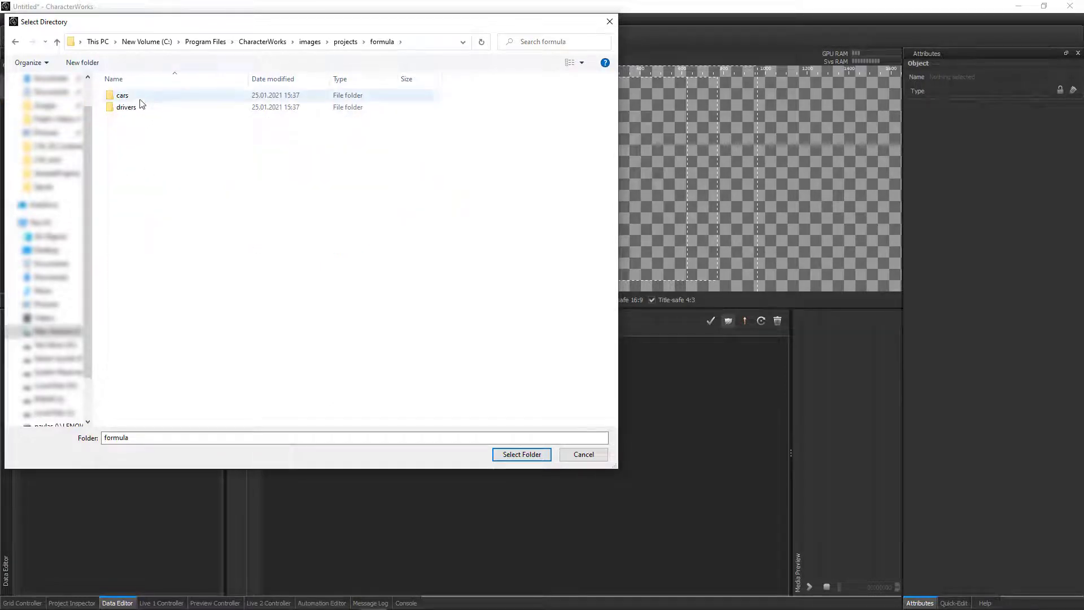
pyautogui.doubleClick(136, 107)
pyautogui.click(498, 453)
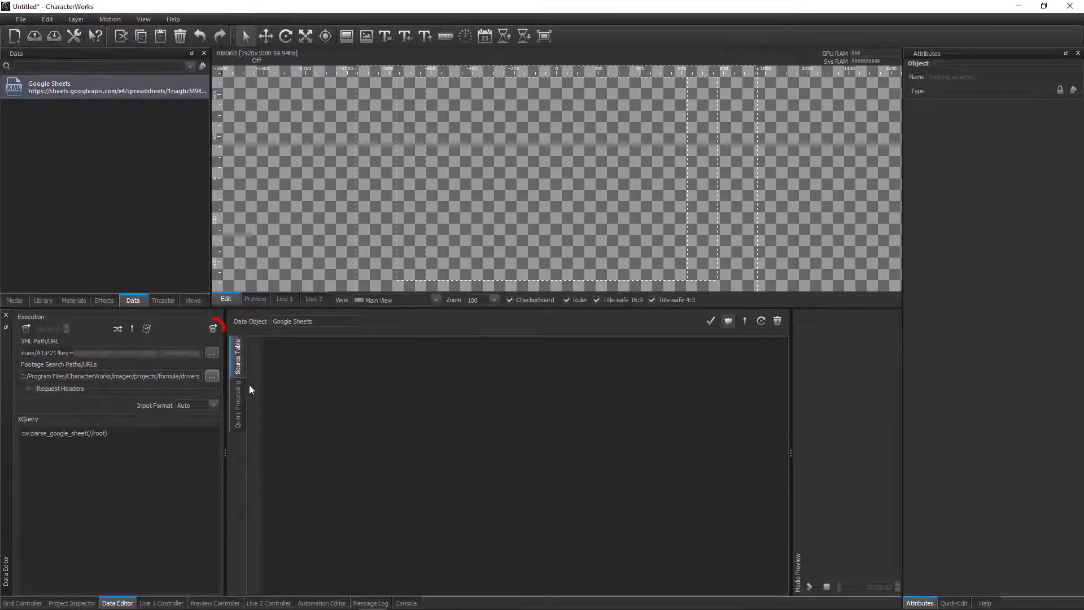
pyautogui.click(213, 329)
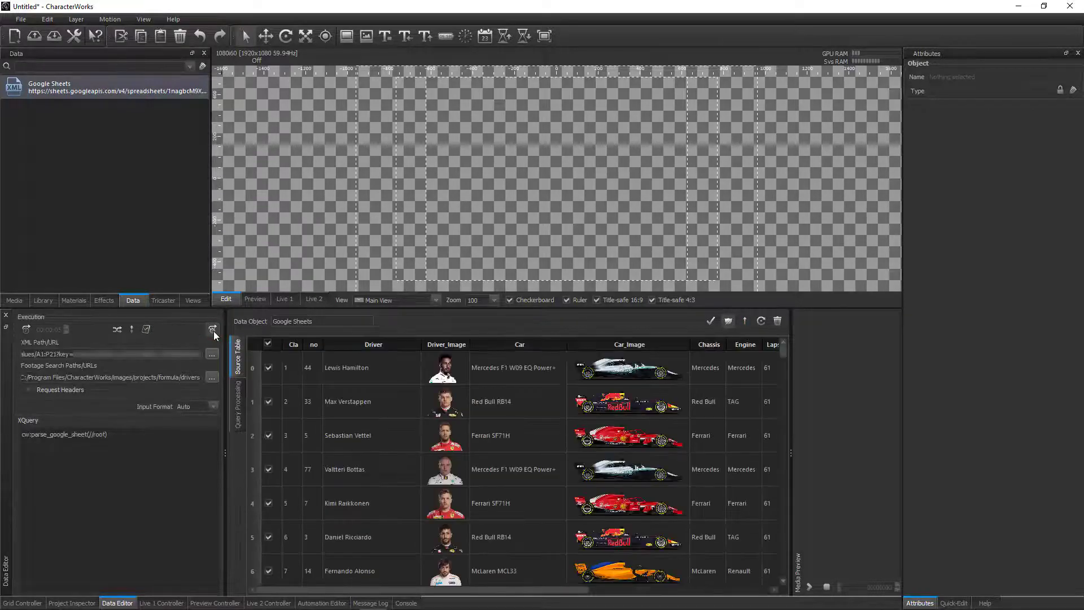
pyautogui.moveTo(450, 588)
pyautogui.mouseDown()
pyautogui.moveTo(661, 602)
pyautogui.moveTo(431, 591)
pyautogui.mouseUp()
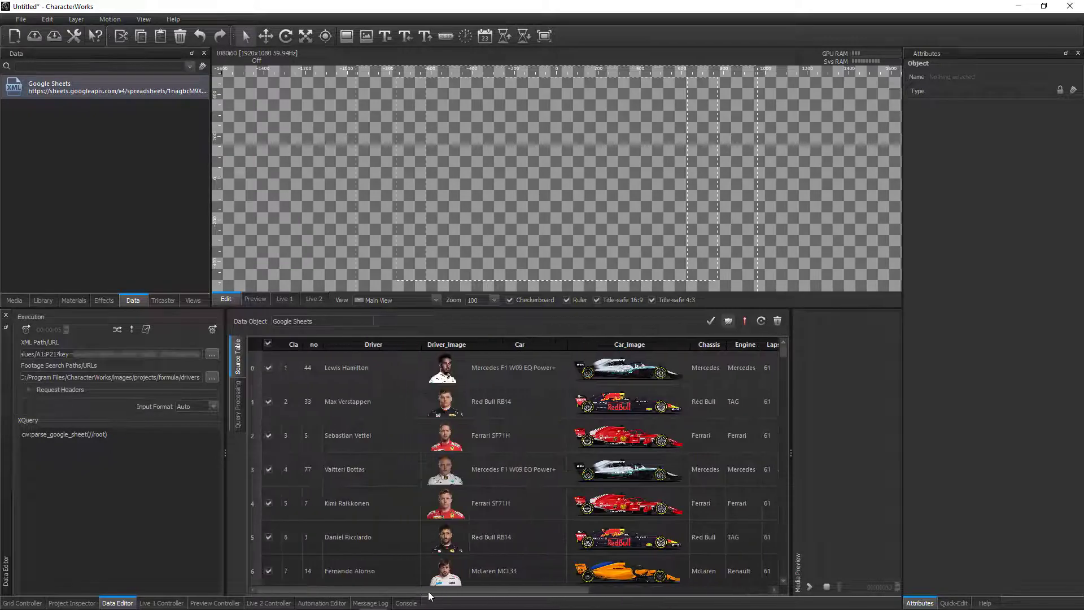